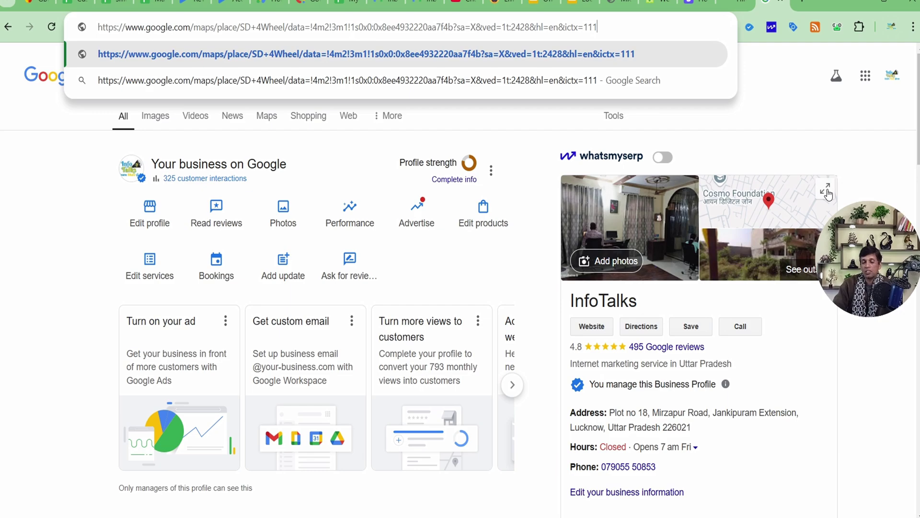
Step: Load the SD 4Wheel Maps link and scroll through the results
double_click(280, 30)
key(ctrl+a)
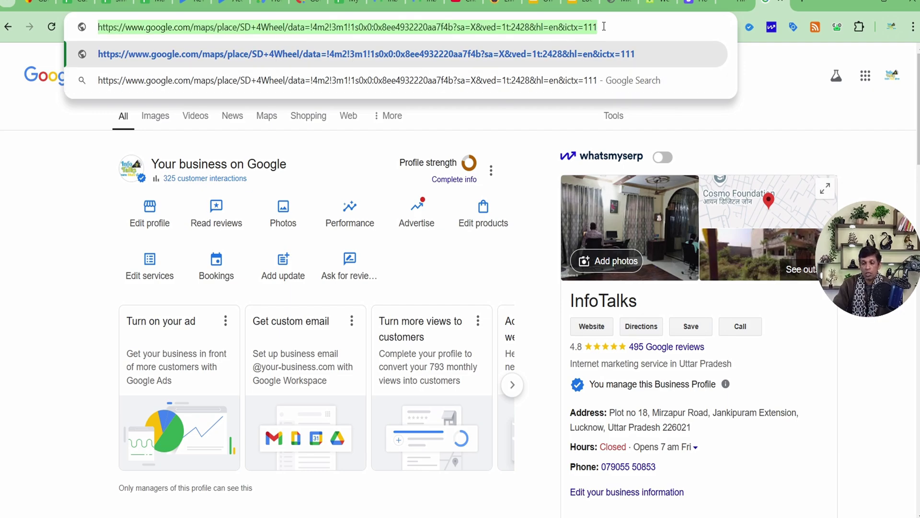
click(614, 26)
key(Return)
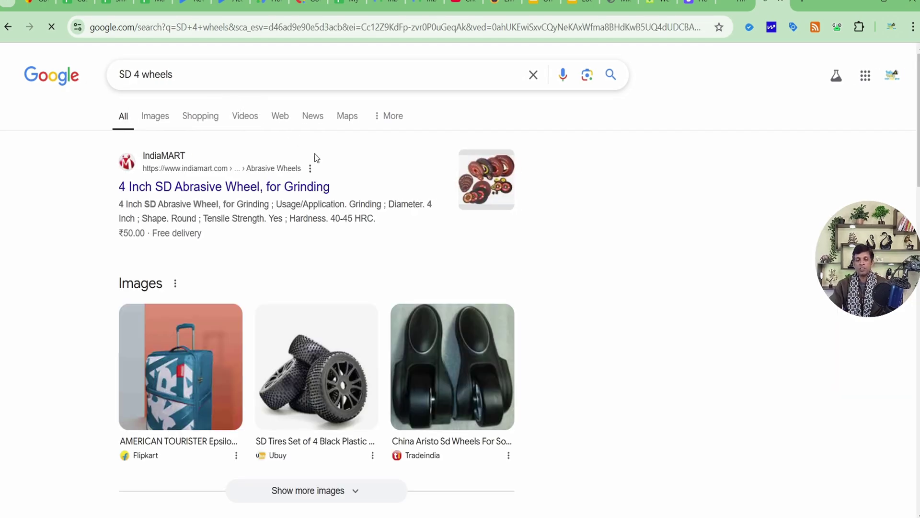
scroll(335, 175, down, 6)
scroll(337, 173, down, 15)
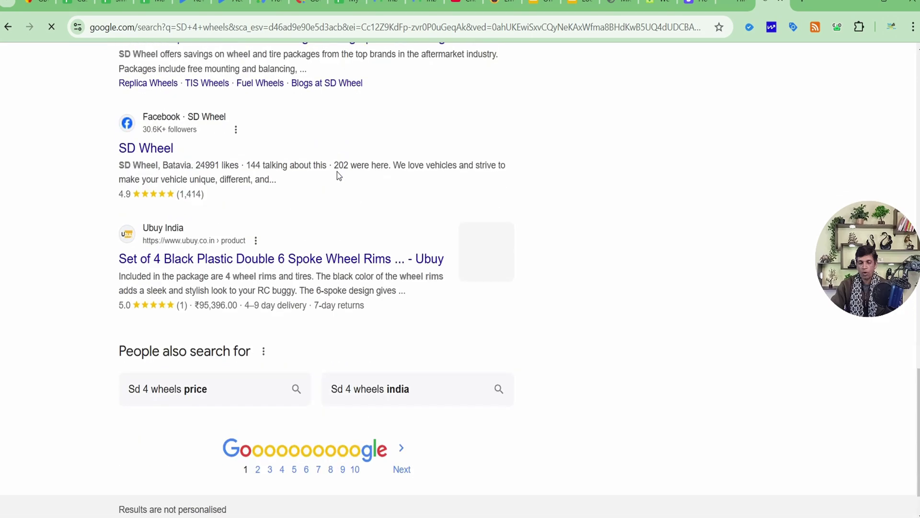
scroll(338, 172, up, 10)
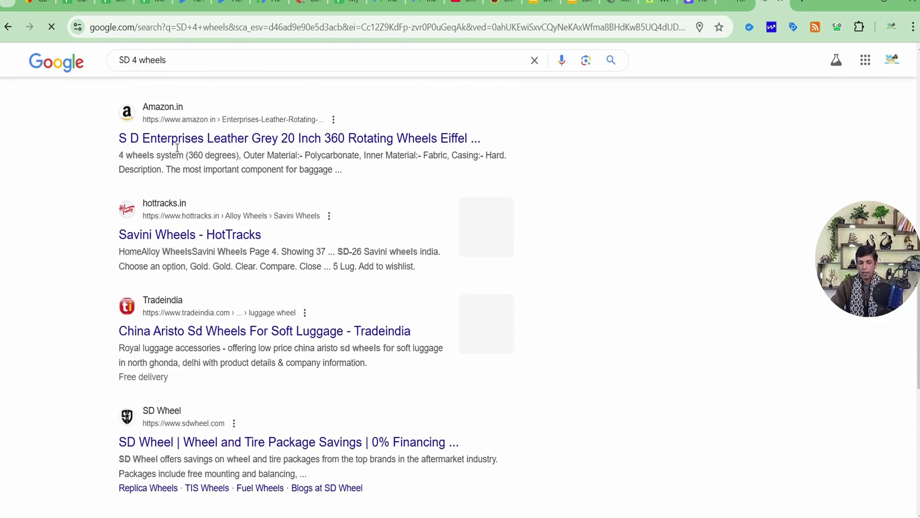
Step: Change the search query to 'SD 4wheel' and rerun it to show the business panel
click(188, 60)
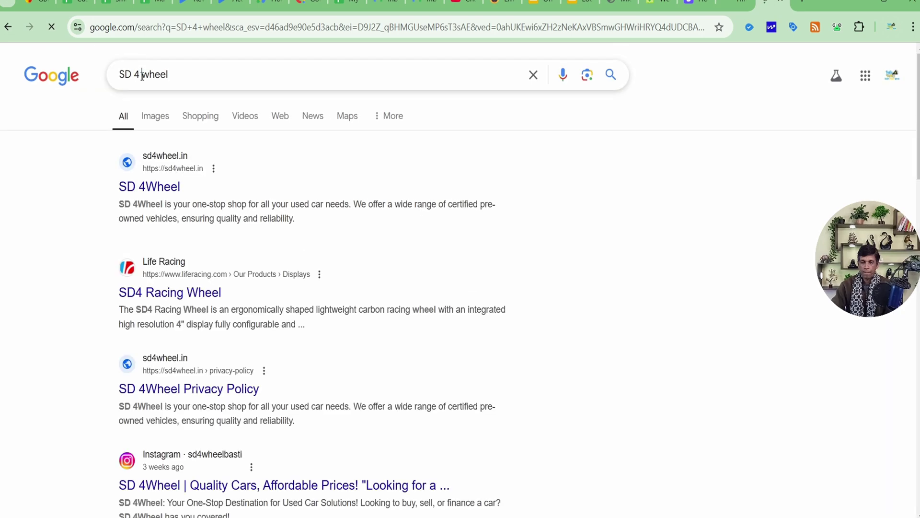
click(143, 74)
key(BackSpace)
key(Return)
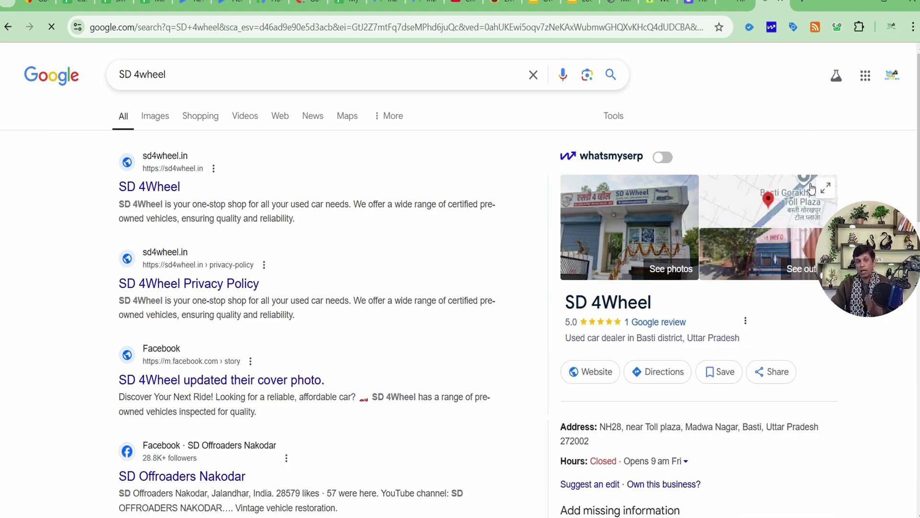
scroll(810, 188, down, 3)
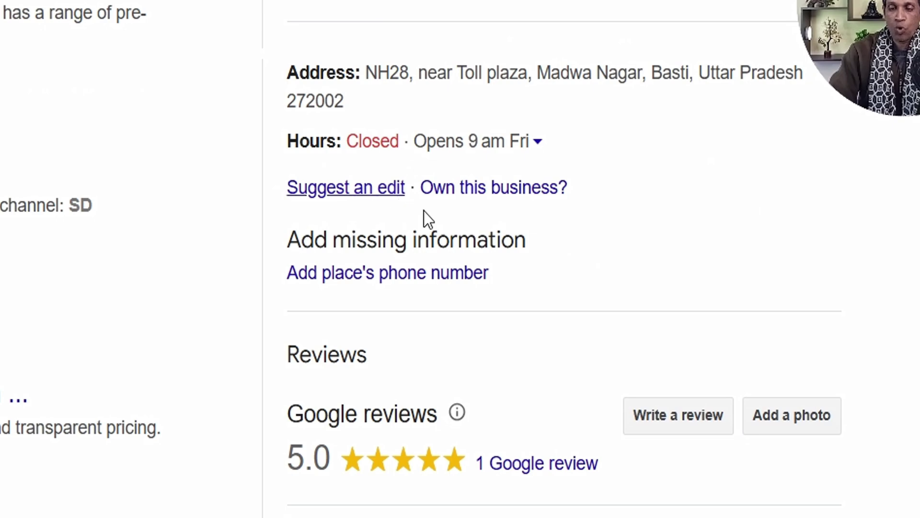
Step: Claim SD 4Wheel via 'Own this business?', note the current manager's email, and request access
click(472, 188)
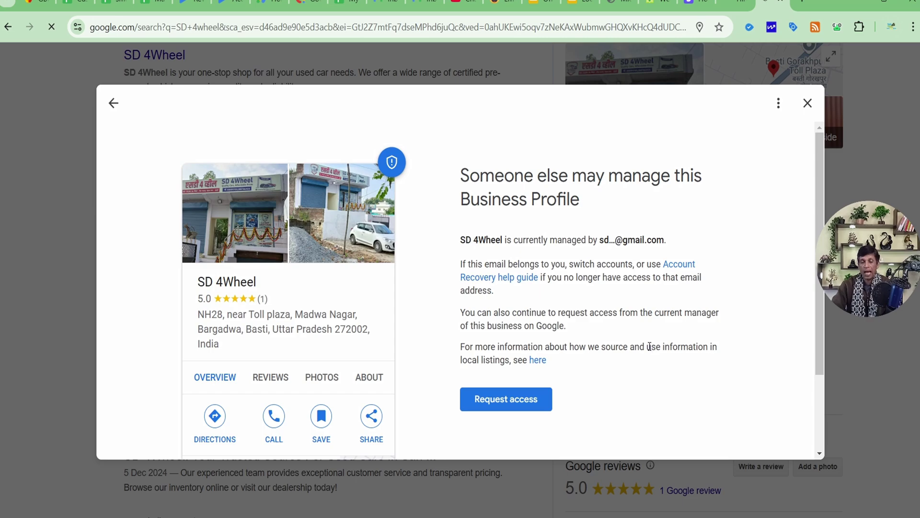
scroll(651, 341, down, 2)
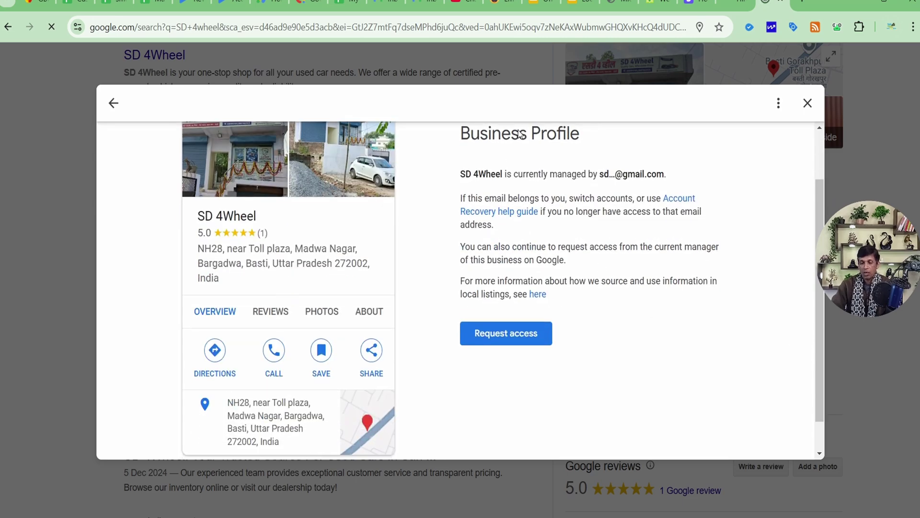
drag(600, 175, 665, 174)
click(610, 178)
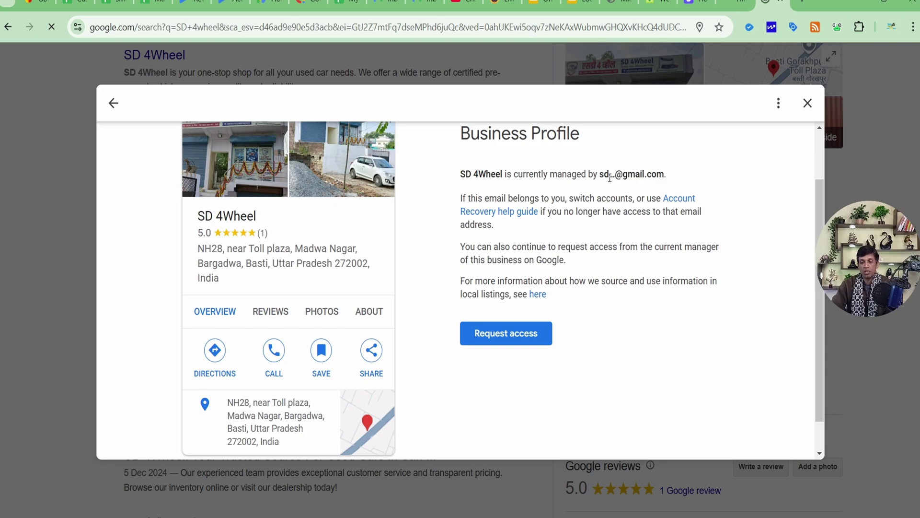
drag(607, 176, 601, 176)
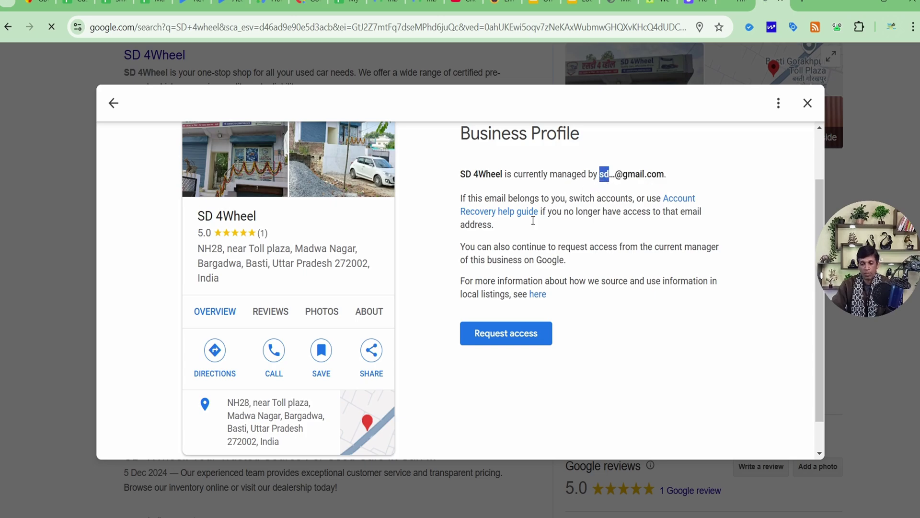
click(525, 338)
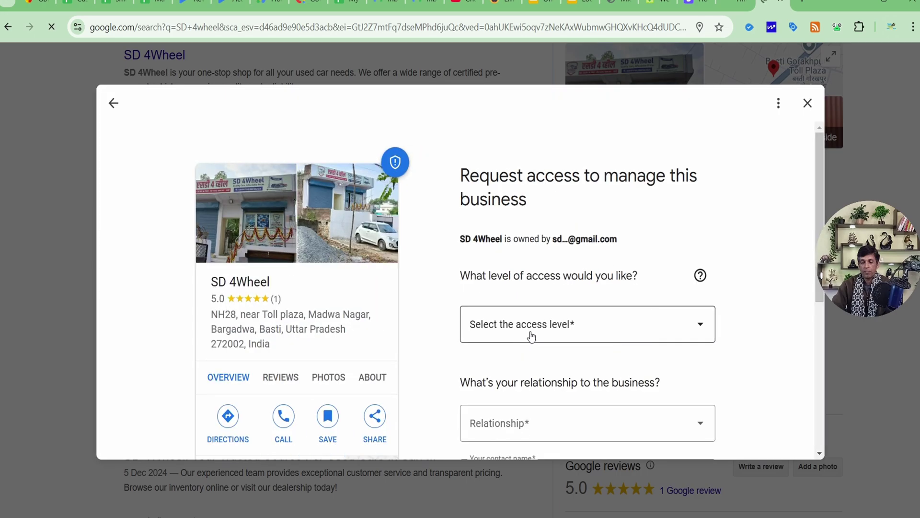
Step: Set the access level to Management and the relationship to Owner
scroll(623, 266, down, 3)
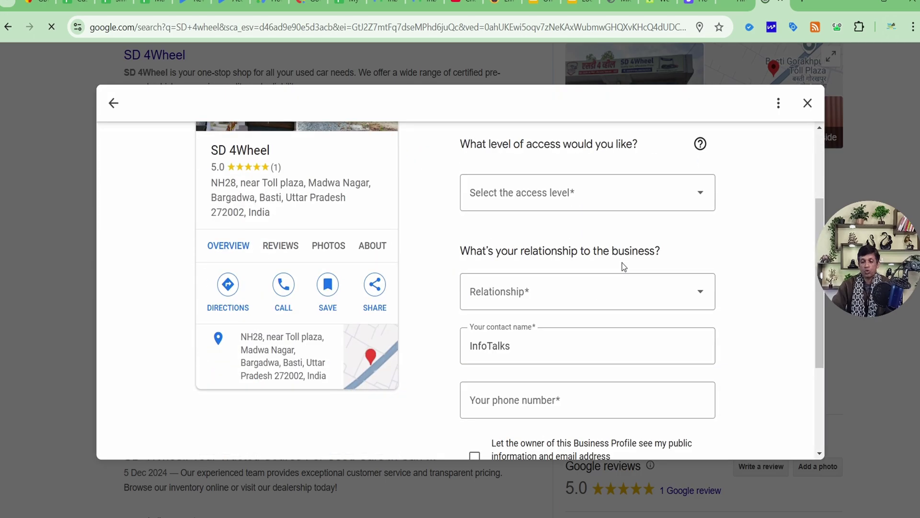
click(590, 199)
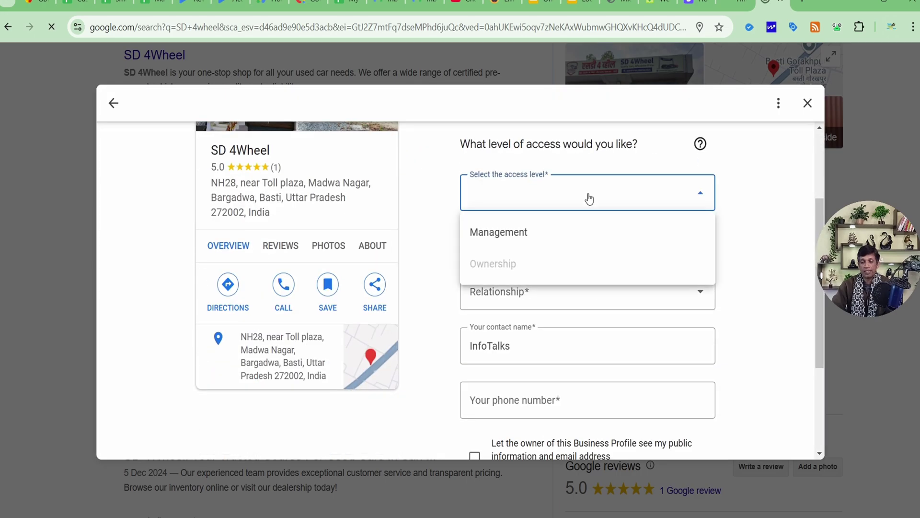
click(549, 234)
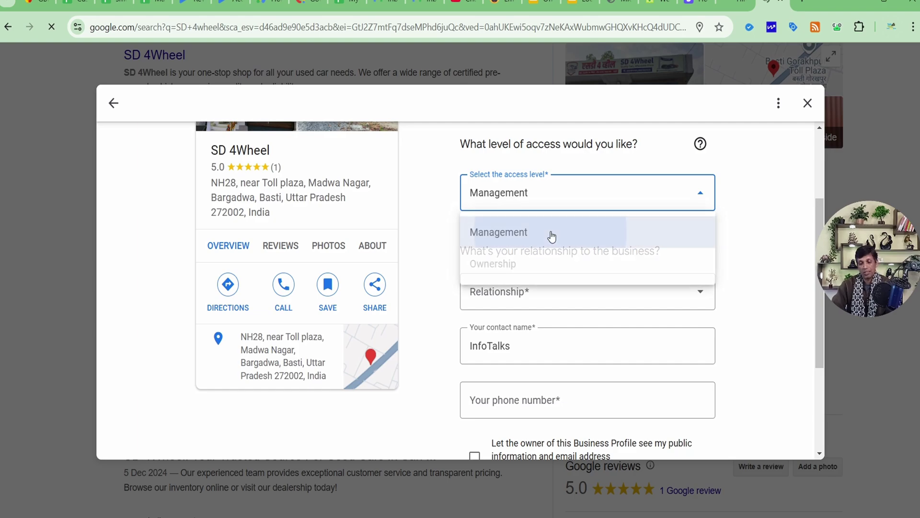
click(549, 201)
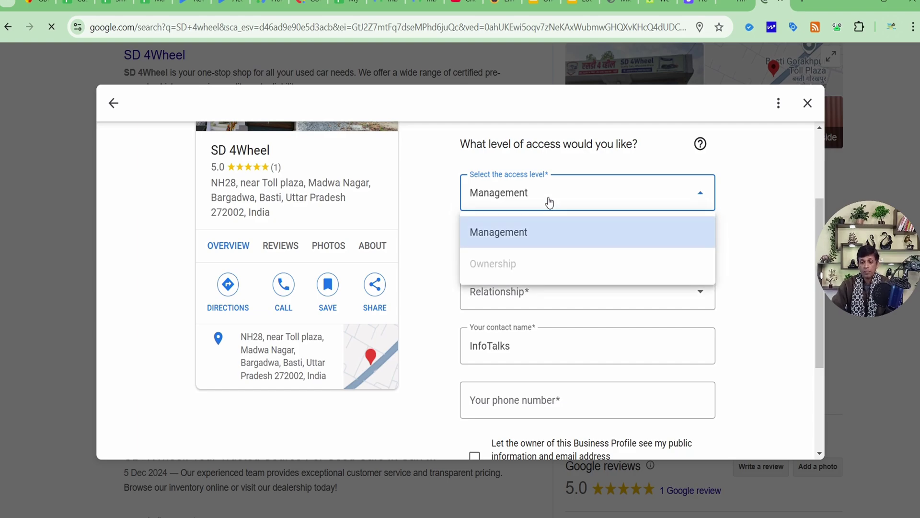
click(522, 232)
click(524, 286)
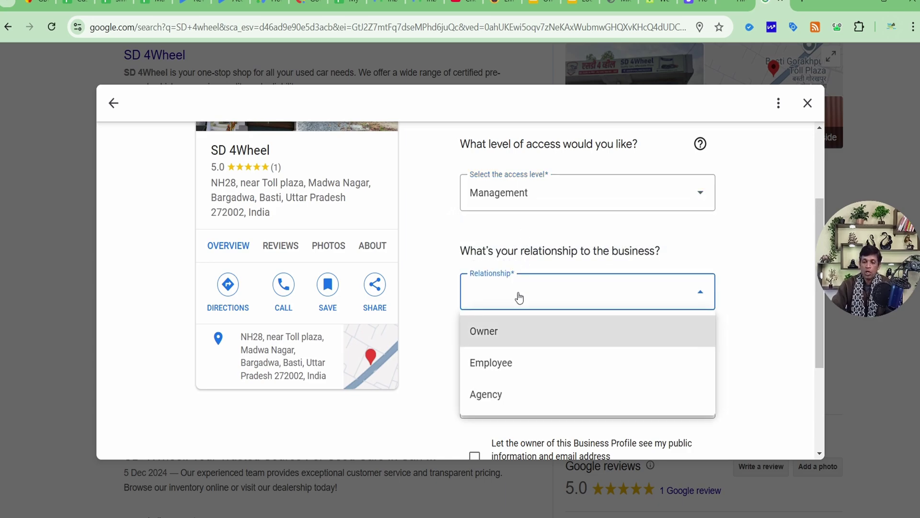
click(511, 330)
Step: Allow sharing the email address, enter the contact phone number, and submit the request
scroll(513, 330, down, 3)
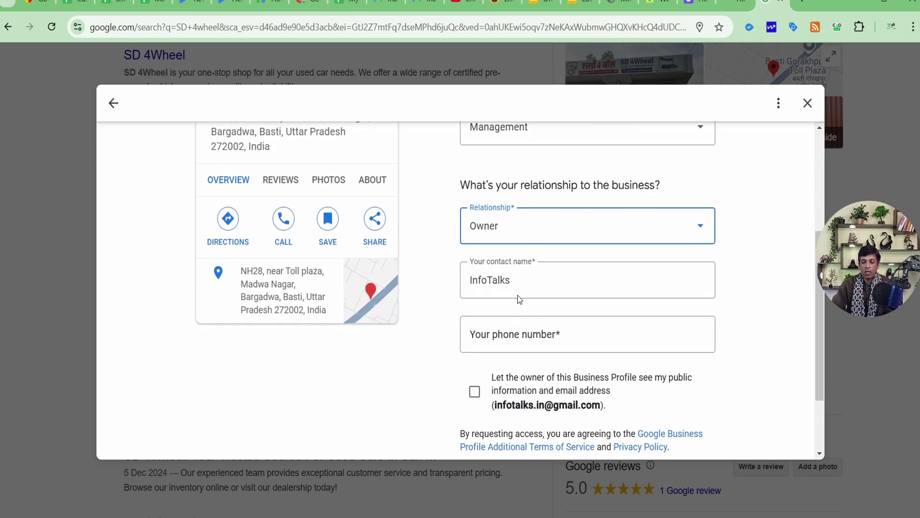
click(474, 296)
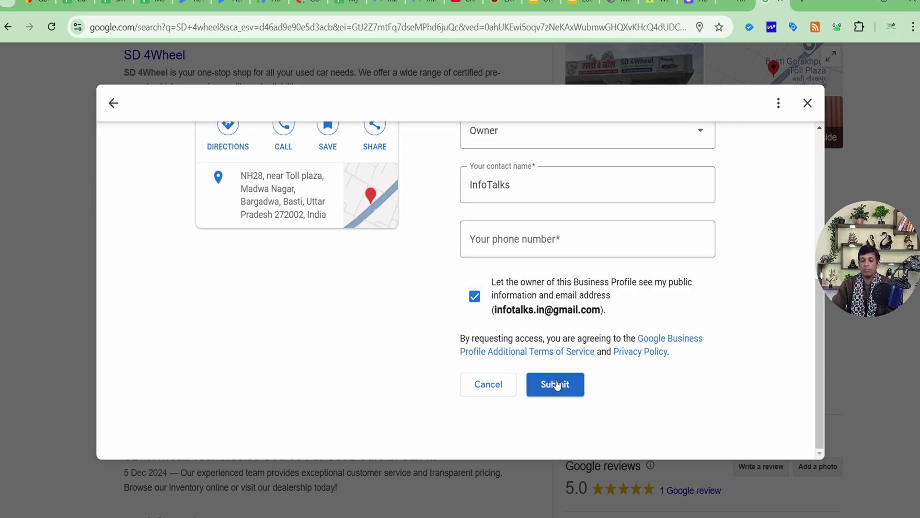
click(518, 244)
click(459, 239)
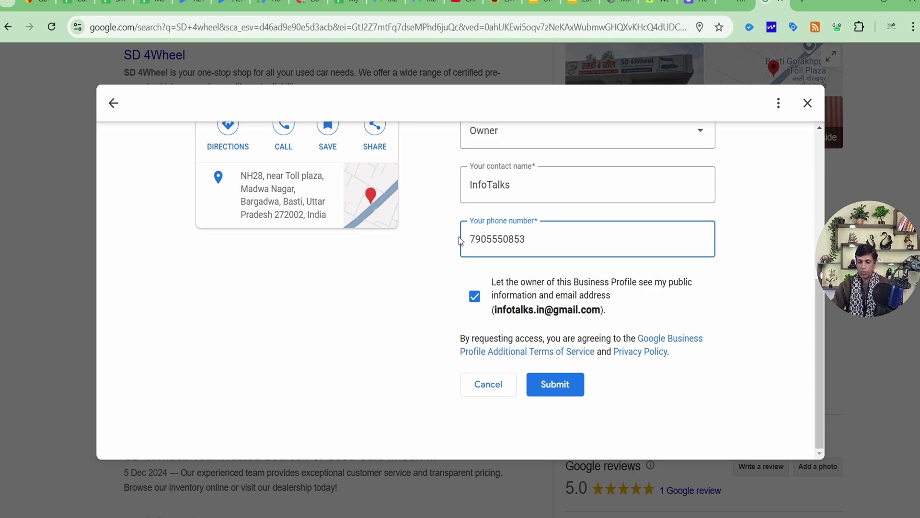
scroll(586, 300, up, 1)
scroll(586, 298, down, 1)
click(551, 384)
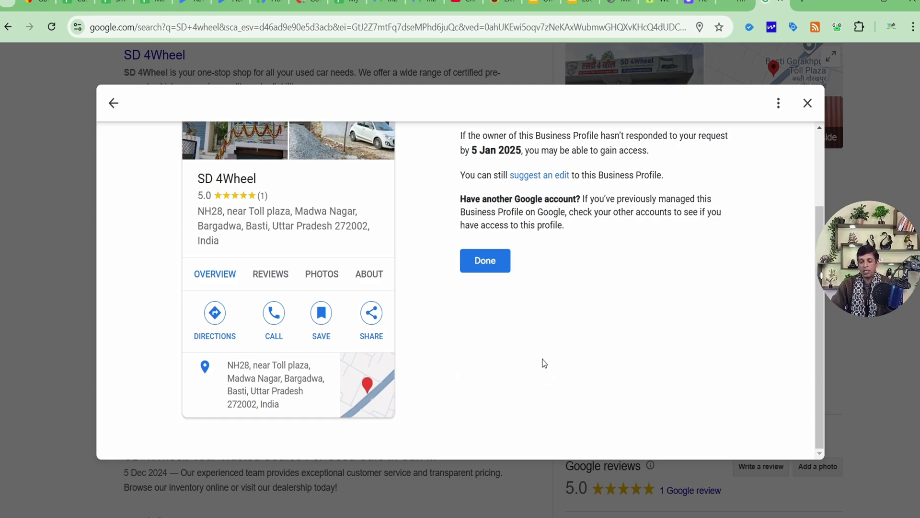
Step: Review the Request sent confirmation, highlighting its 5 Jan 2025 response deadline
scroll(549, 343, up, 2)
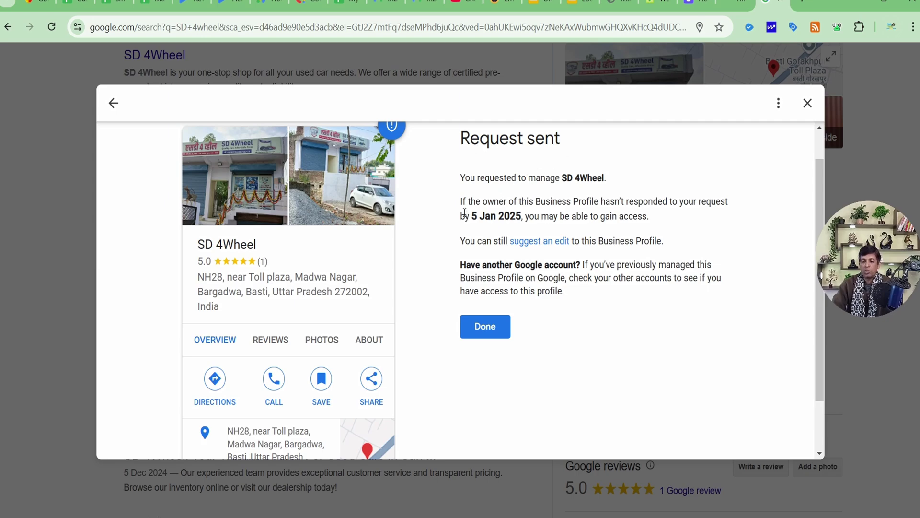
drag(470, 216, 527, 216)
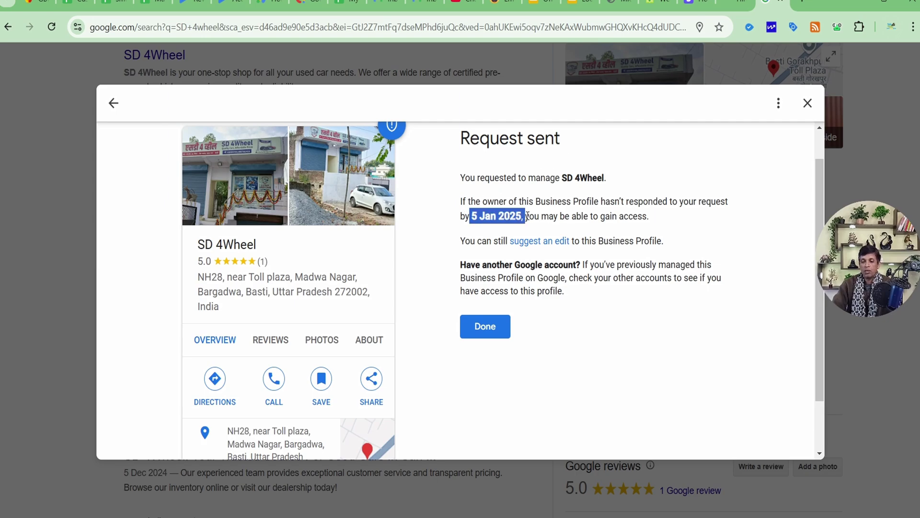
click(576, 216)
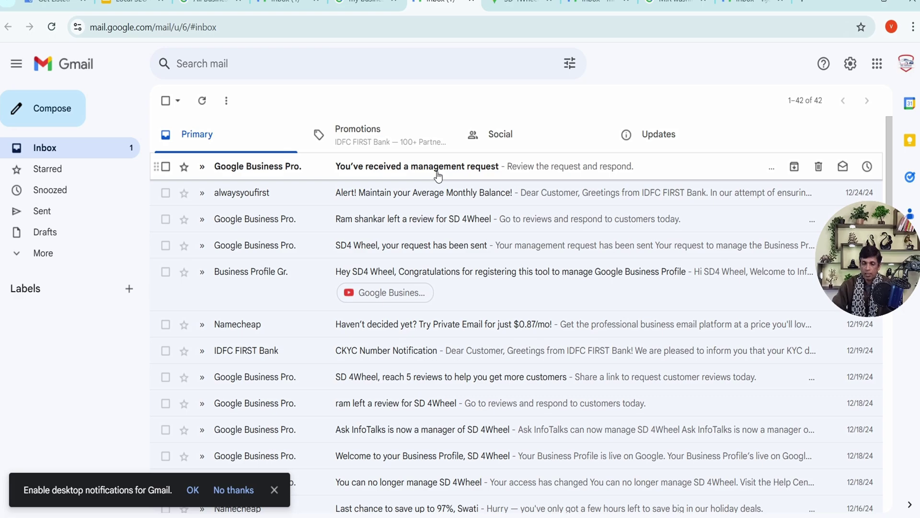
Step: Open the 'You've received a management request' email, read it, and follow Respond
click(437, 172)
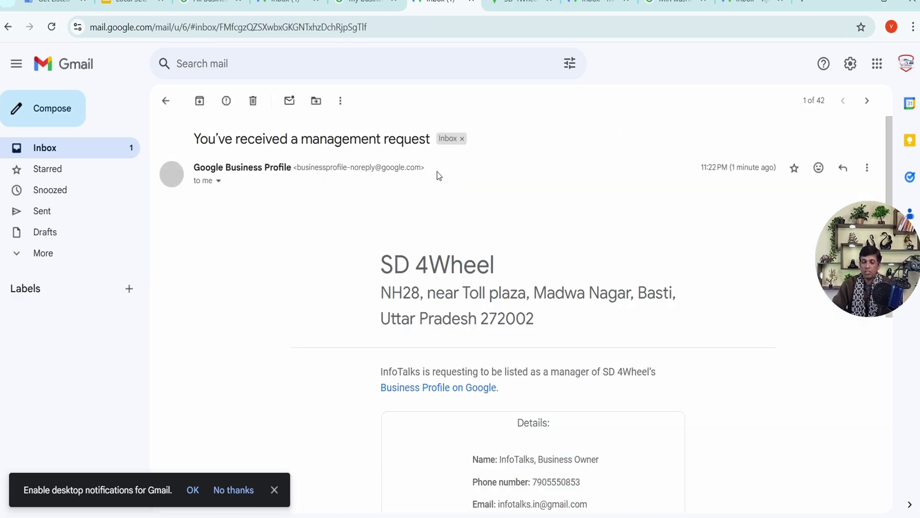
scroll(399, 281, down, 3)
scroll(399, 280, down, 2)
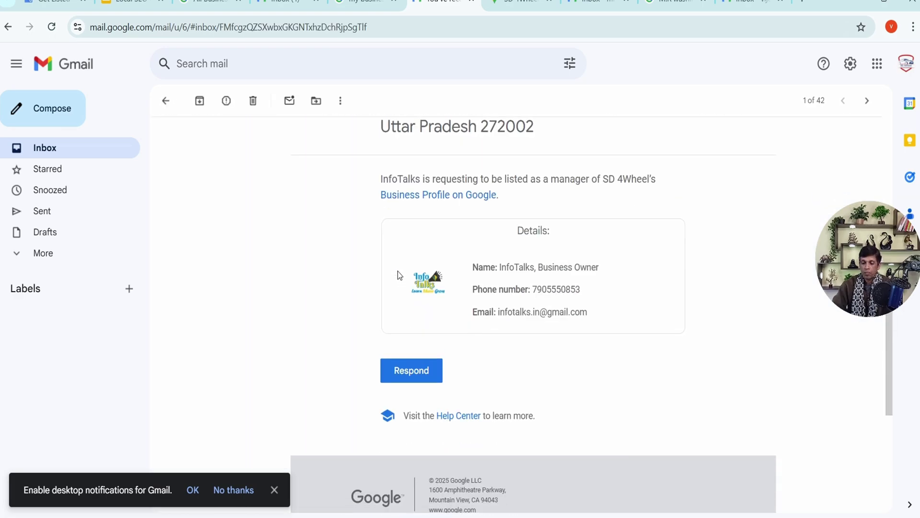
scroll(397, 278, up, 2)
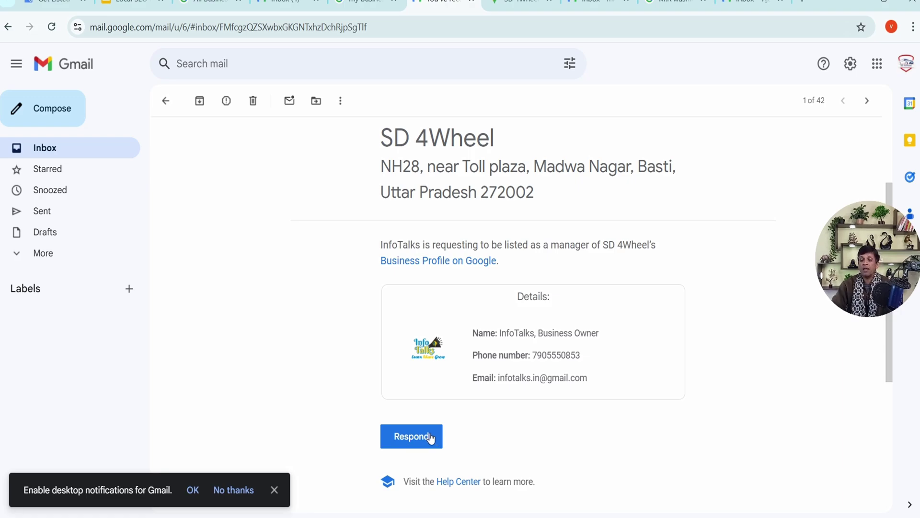
click(430, 437)
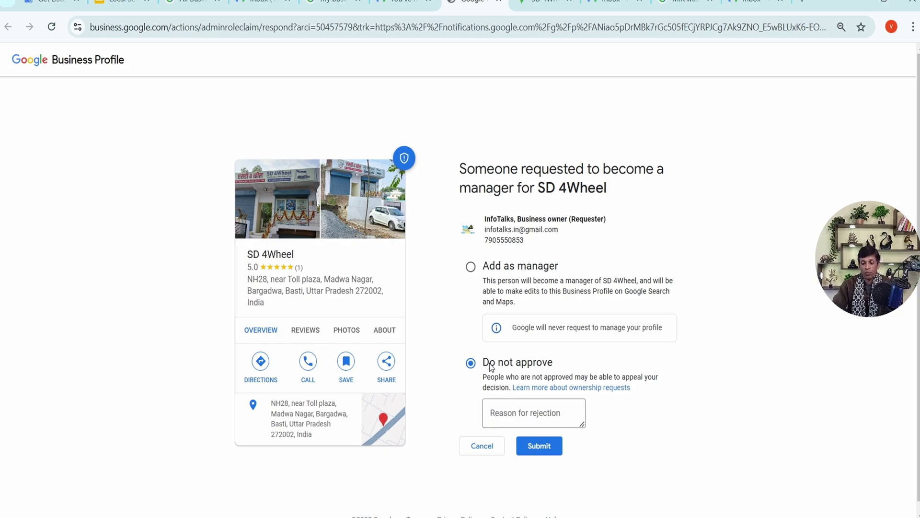
Step: Look over the Add as manager and Do not approve options, then leave undecided
click(494, 405)
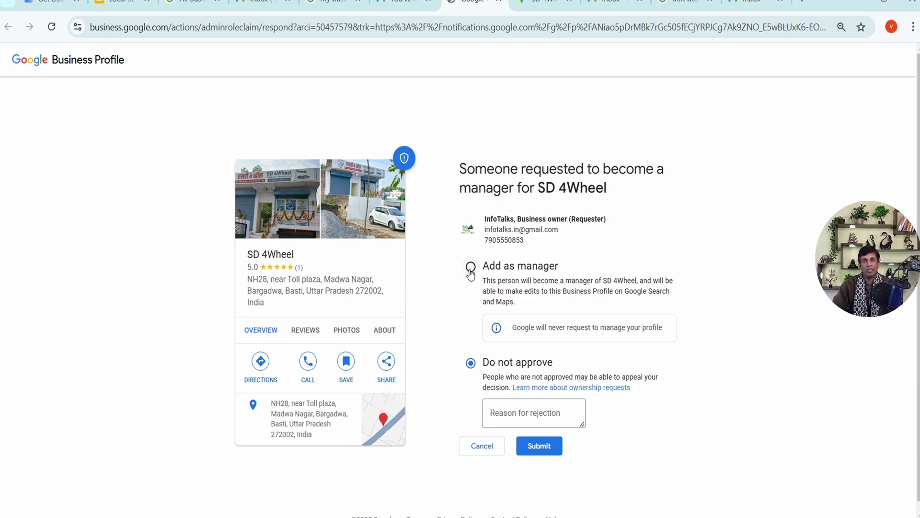
click(480, 445)
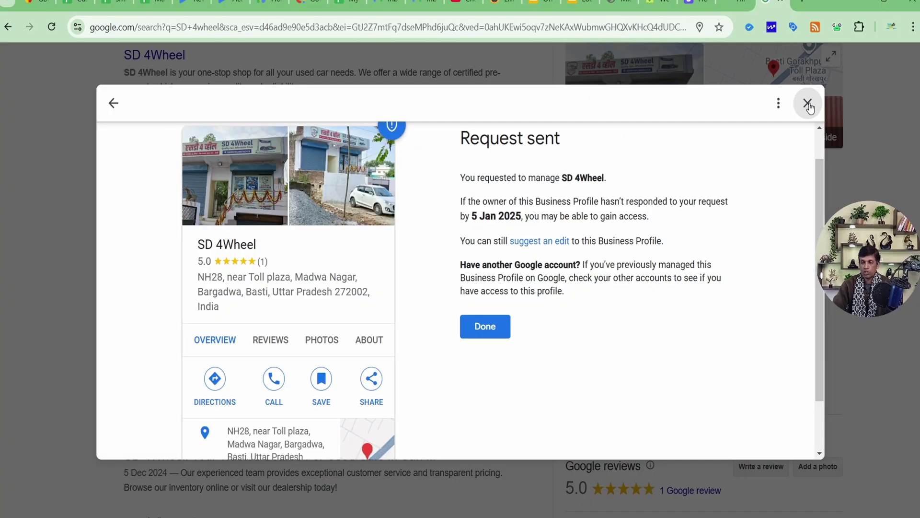
Step: Close the Request sent dialog, search 'infotalks', and open its business profile options
click(808, 103)
click(521, 316)
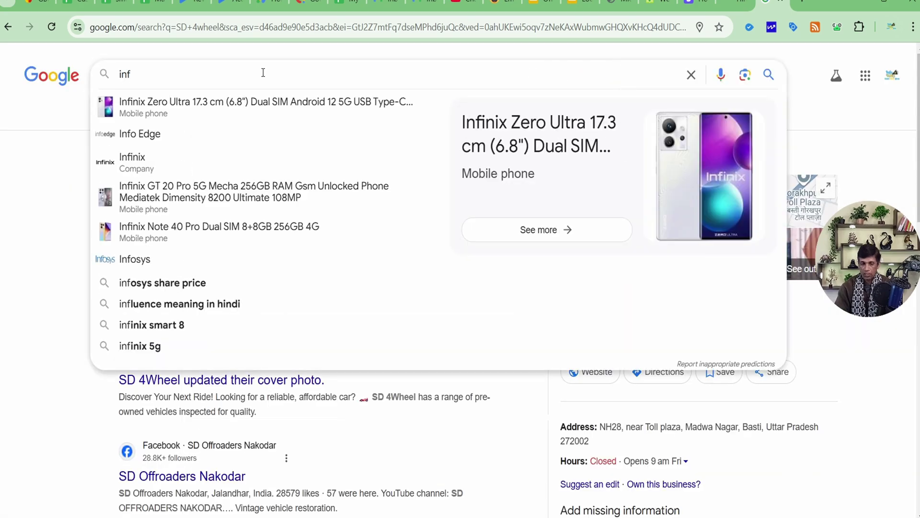
click(263, 73)
text(infotalks)
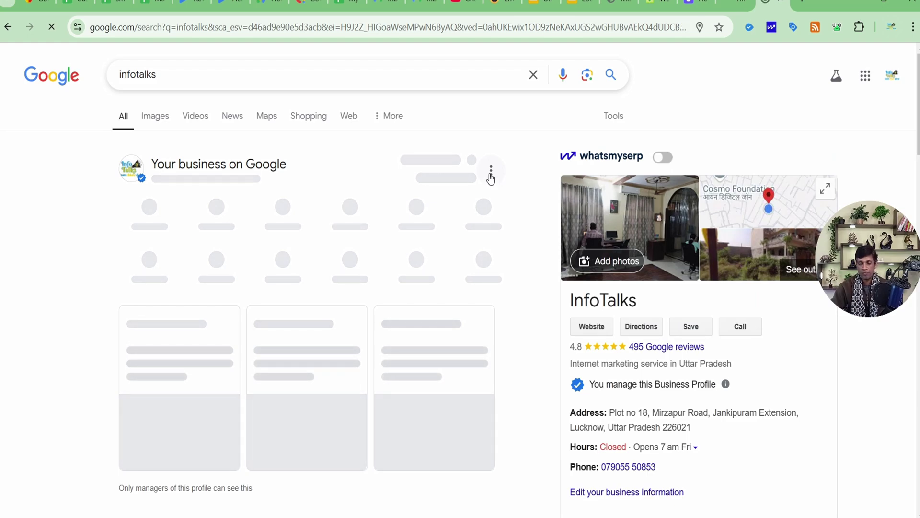
click(491, 173)
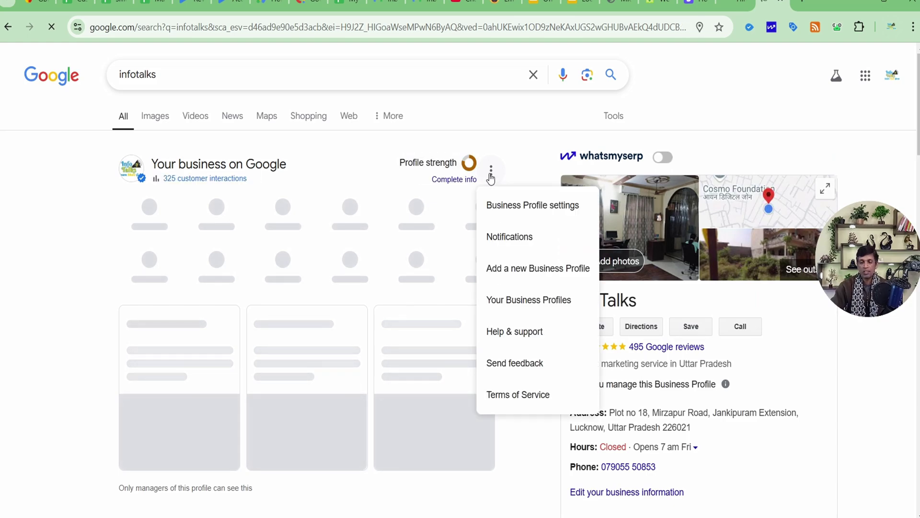
click(515, 209)
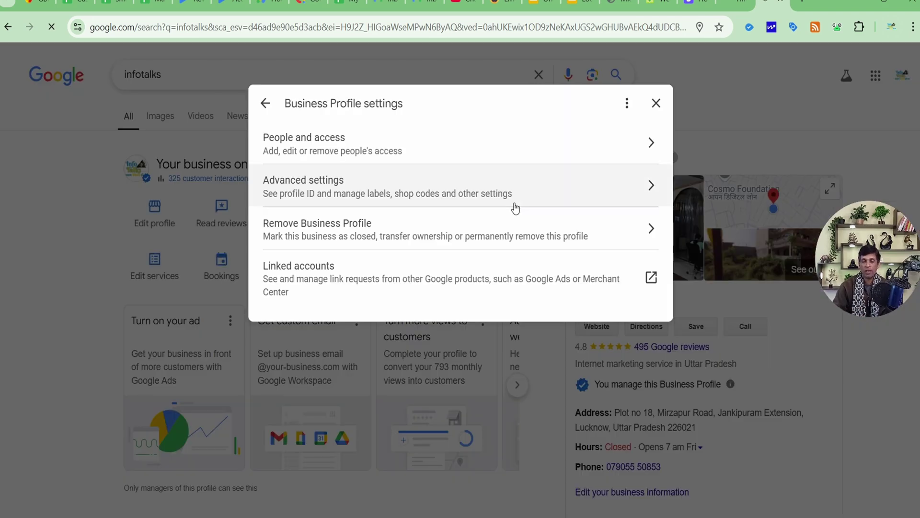
click(397, 147)
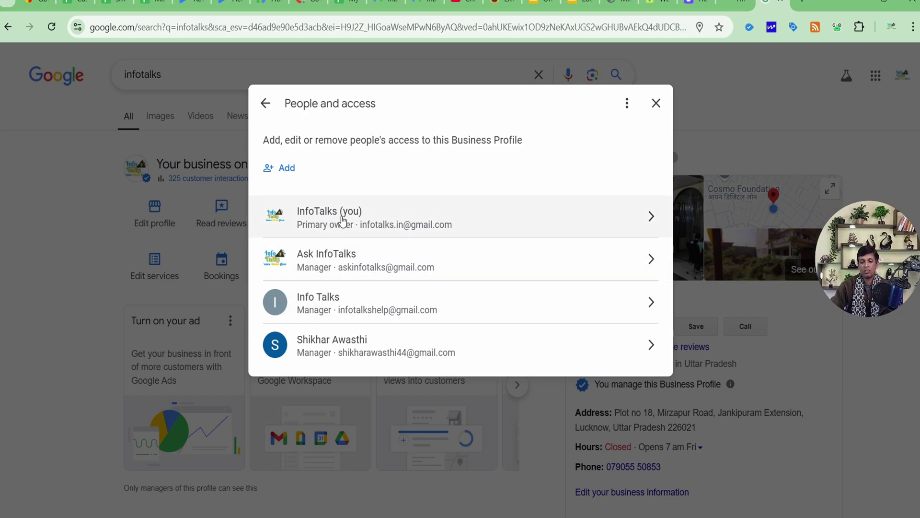
click(329, 262)
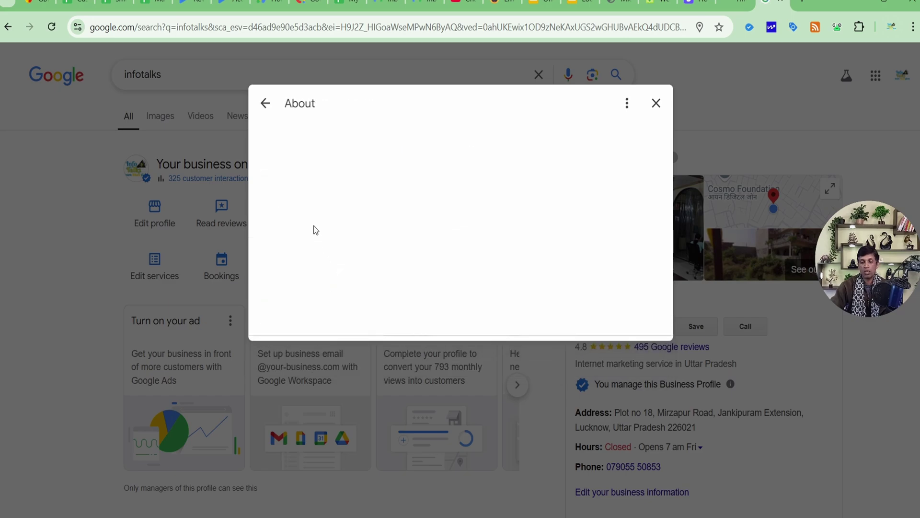
click(307, 194)
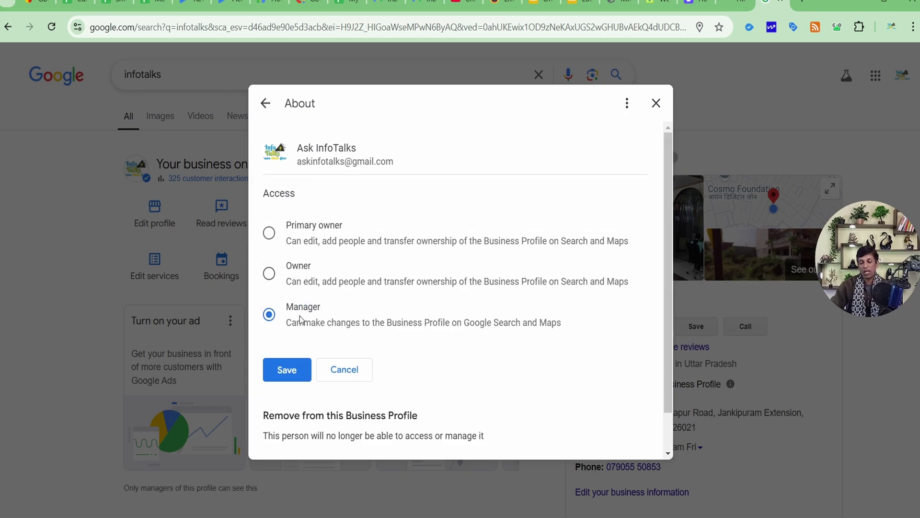
click(269, 273)
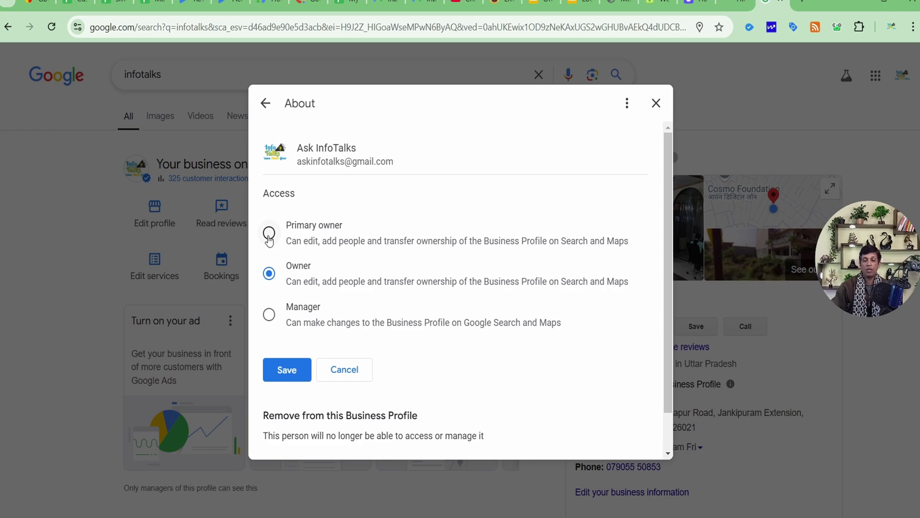
click(269, 315)
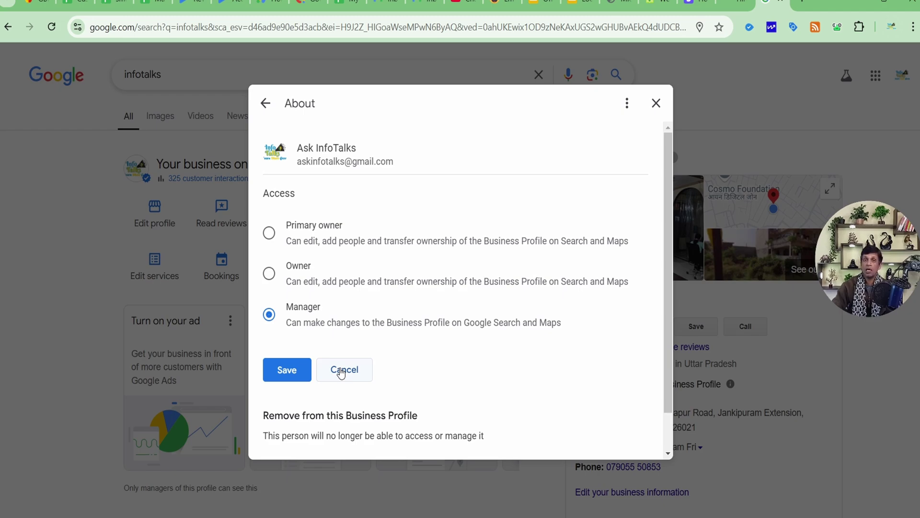
click(341, 370)
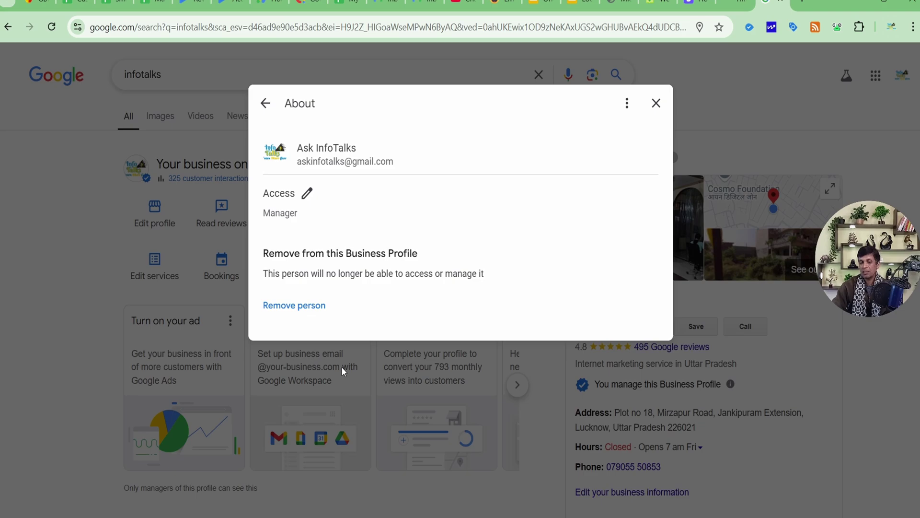
click(657, 104)
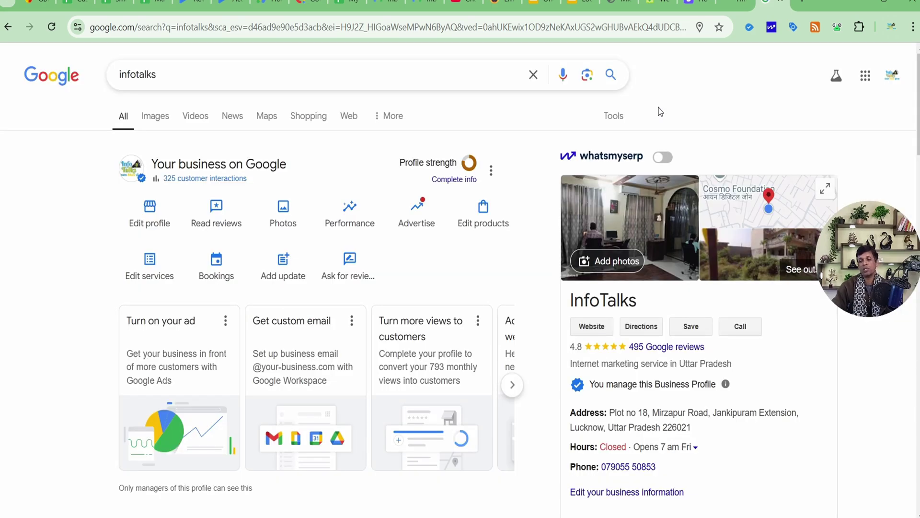
Step: Scroll the InfoTalks results and open the options menu beside Profile strength
scroll(658, 112, down, 5)
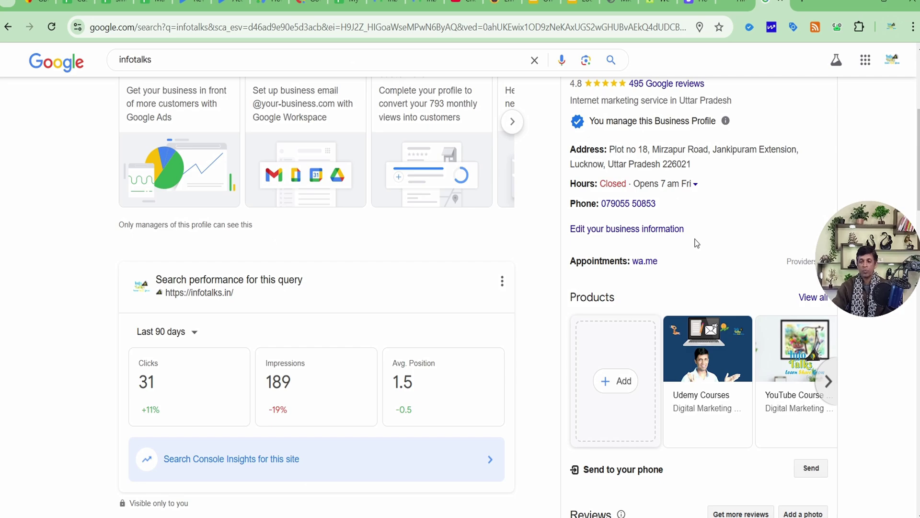
scroll(697, 243, up, 5)
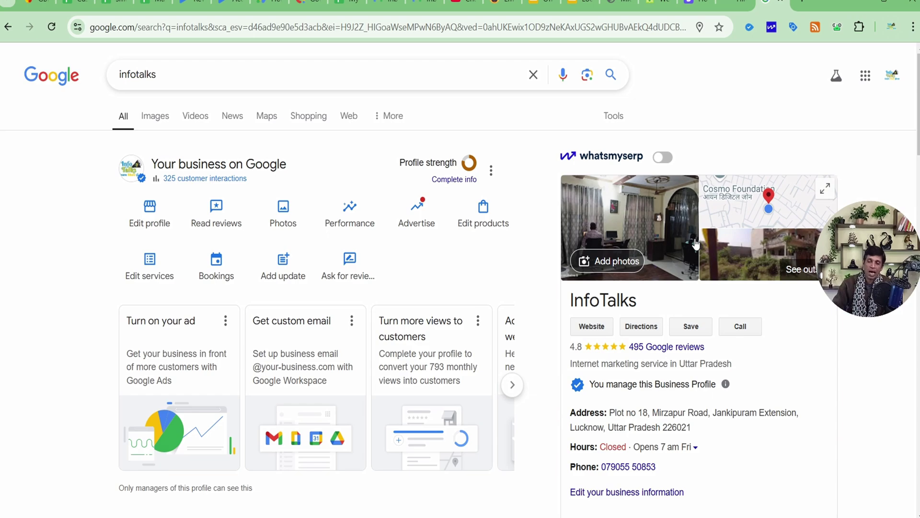
click(491, 172)
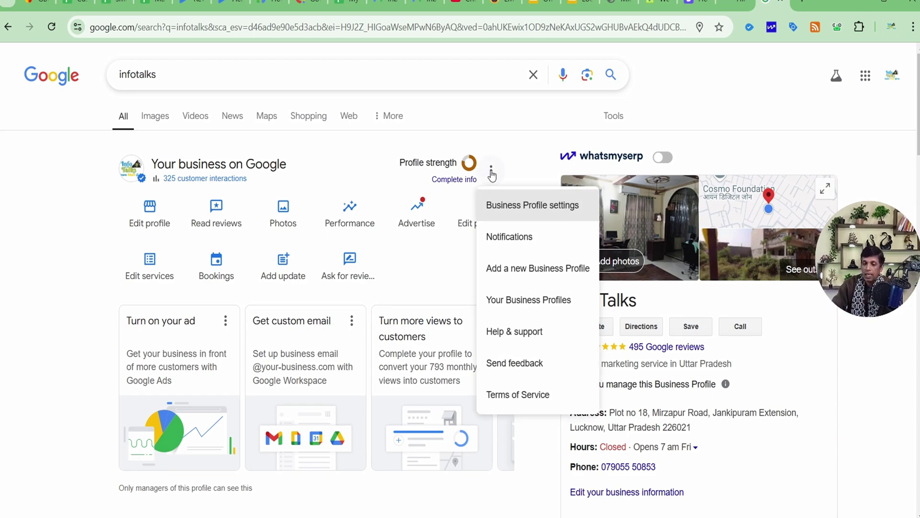
Step: Go to Help & support, then Contact us under Need more help?
click(520, 334)
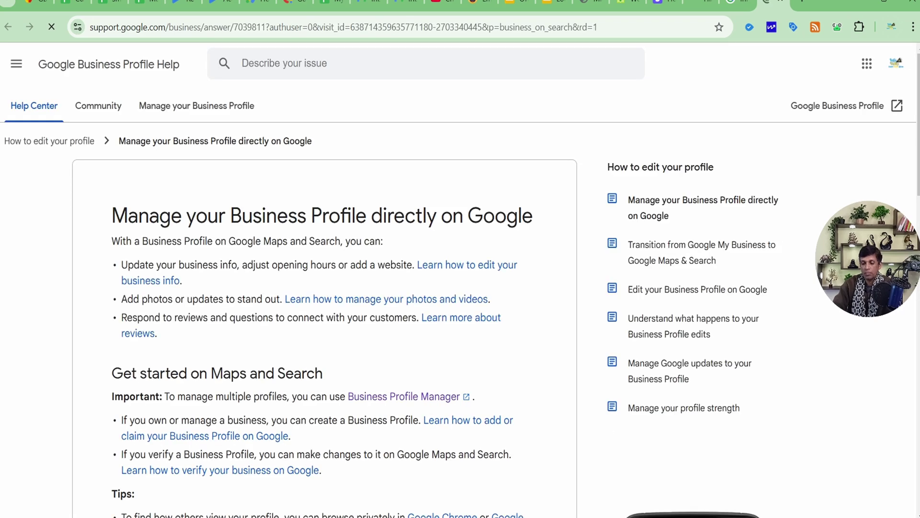
scroll(469, 324, down, 20)
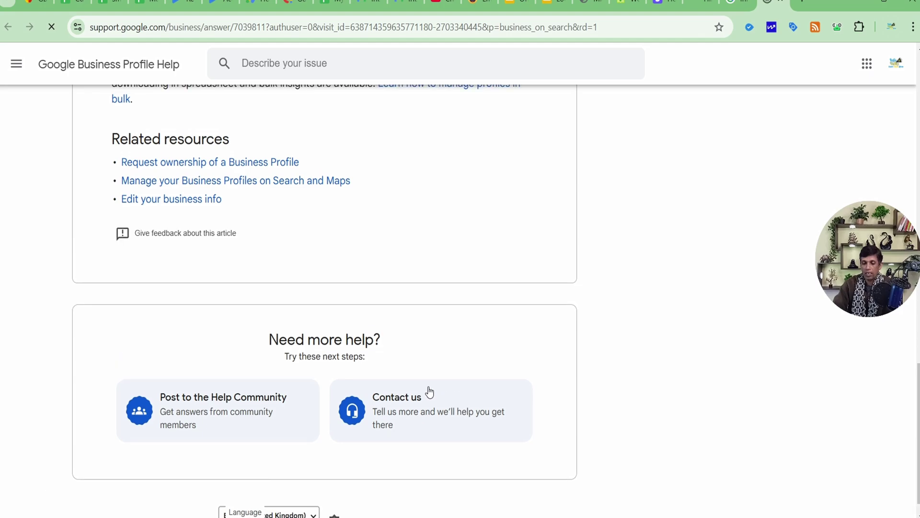
click(427, 391)
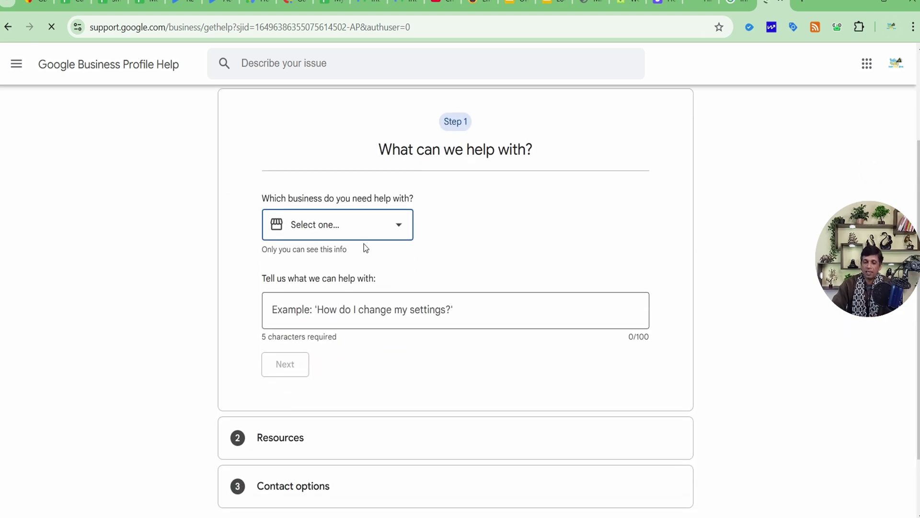
Step: Choose InfoTalks as the business and describe the issue as 'ownership issue'
click(367, 224)
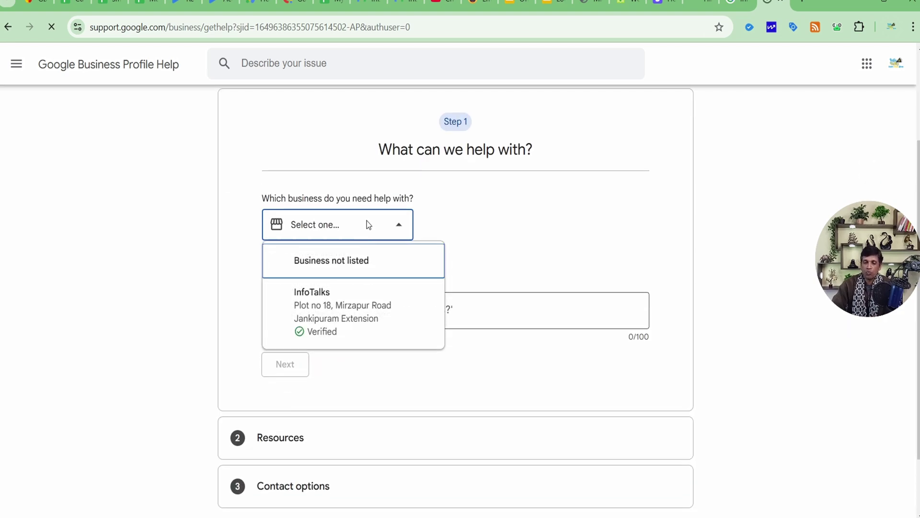
click(346, 307)
click(341, 310)
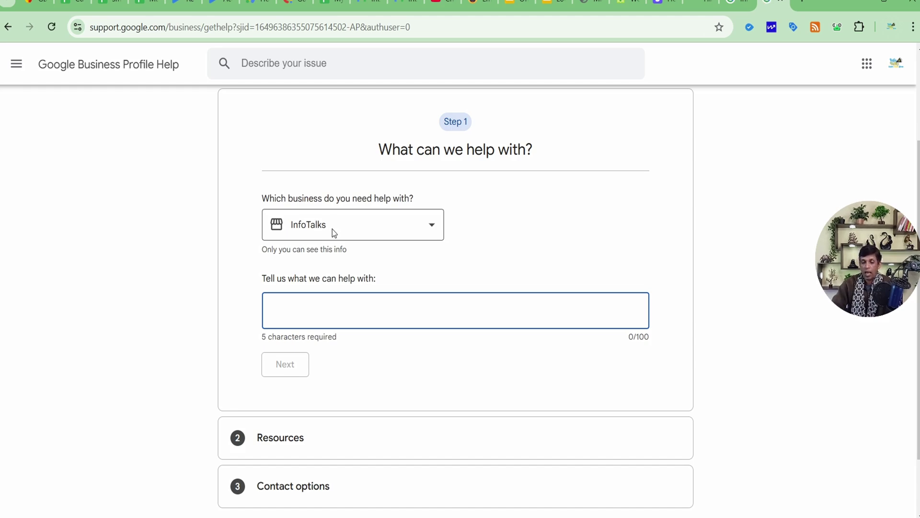
click(325, 304)
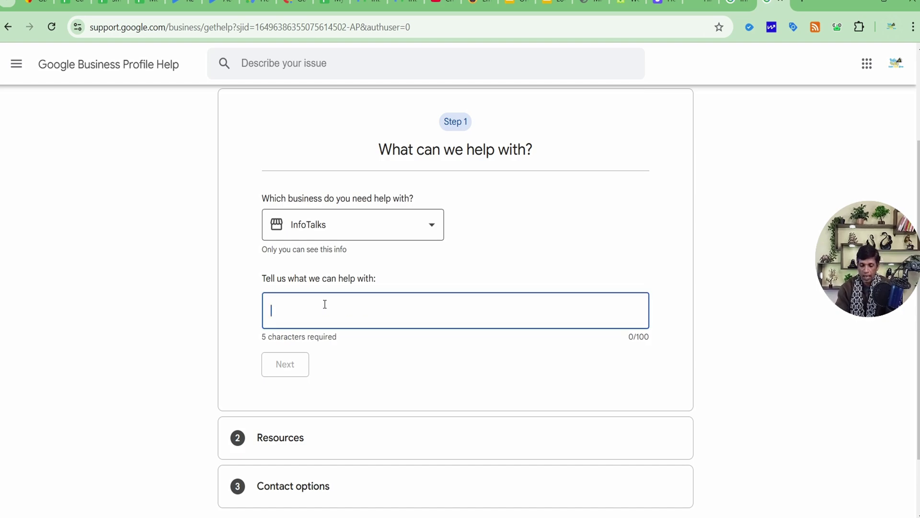
text(owner)
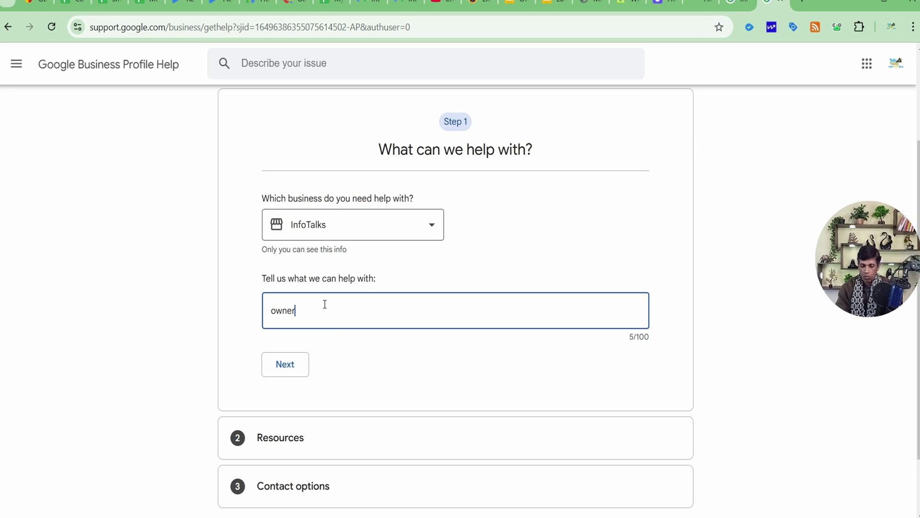
text(ship issue)
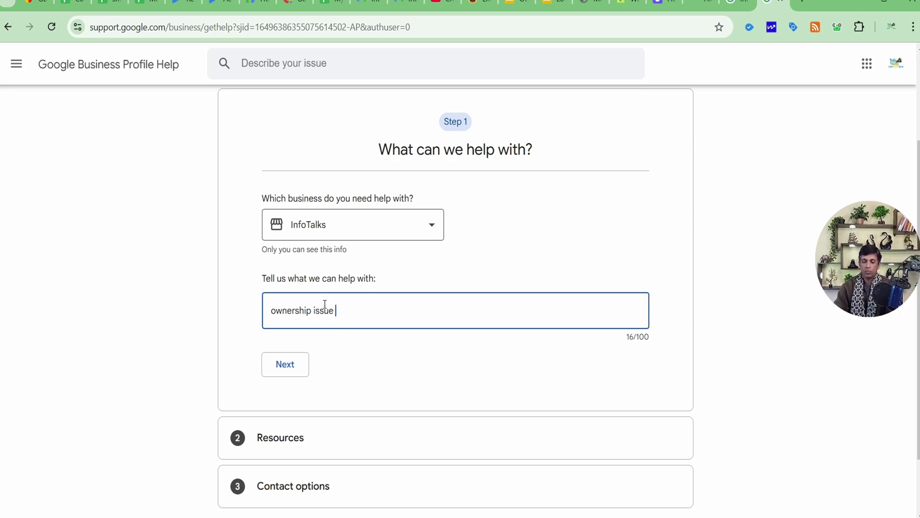
click(295, 364)
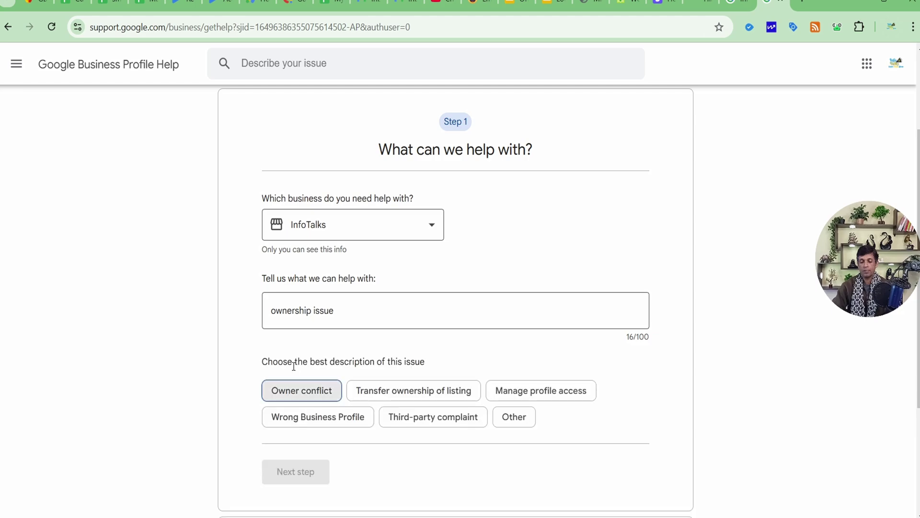
Step: Categorise the issue as Transfer ownership of listing and continue to the next step
click(424, 396)
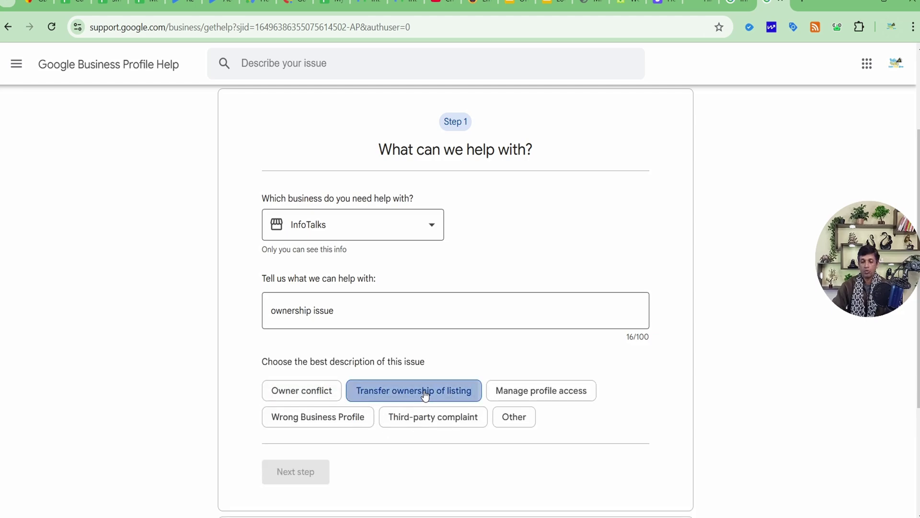
scroll(424, 396, down, 3)
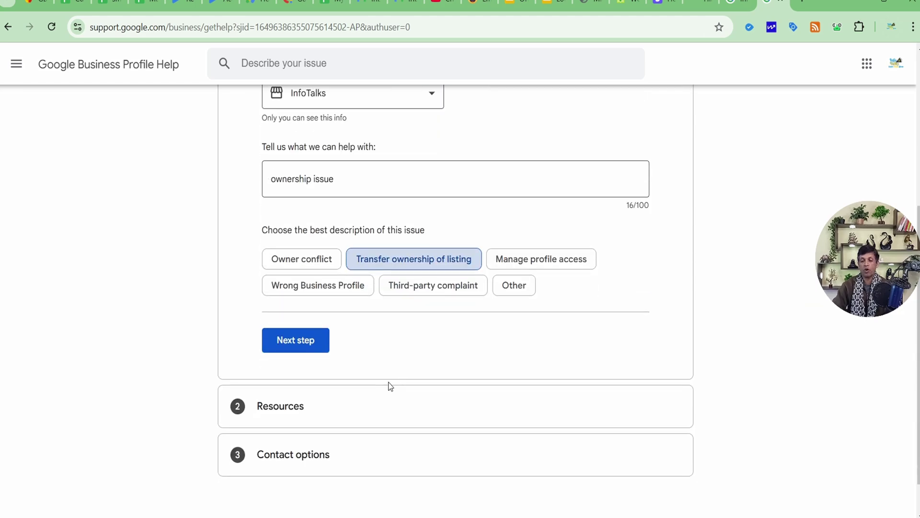
click(302, 343)
Step: Advance past the suggested resources to the contact options and choose Email support
click(315, 300)
scroll(315, 326, down, 5)
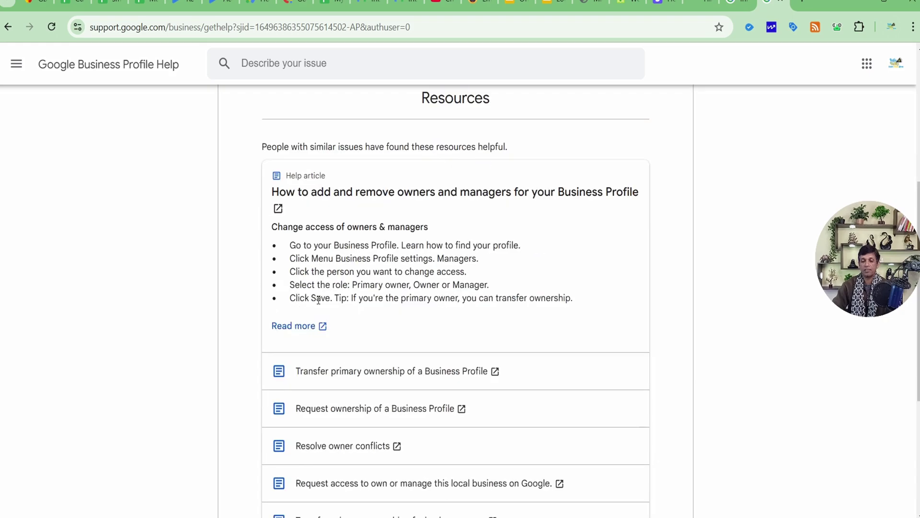
click(314, 345)
click(448, 346)
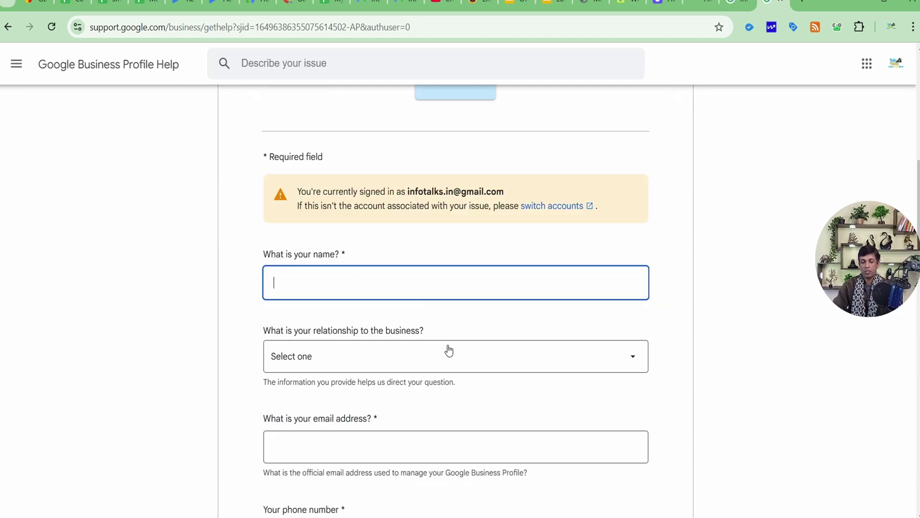
Step: Scroll through the email support form for the ownership case and back to the top
scroll(450, 341, down, 1)
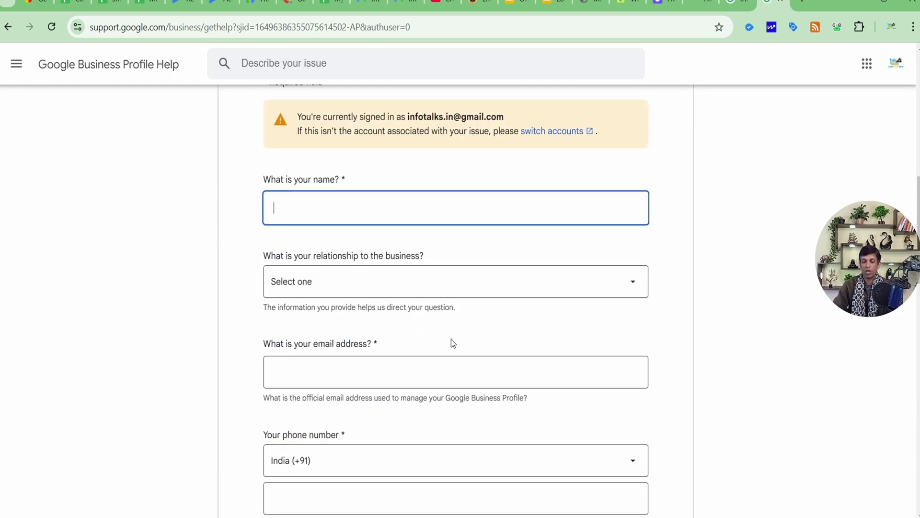
scroll(452, 339, down, 4)
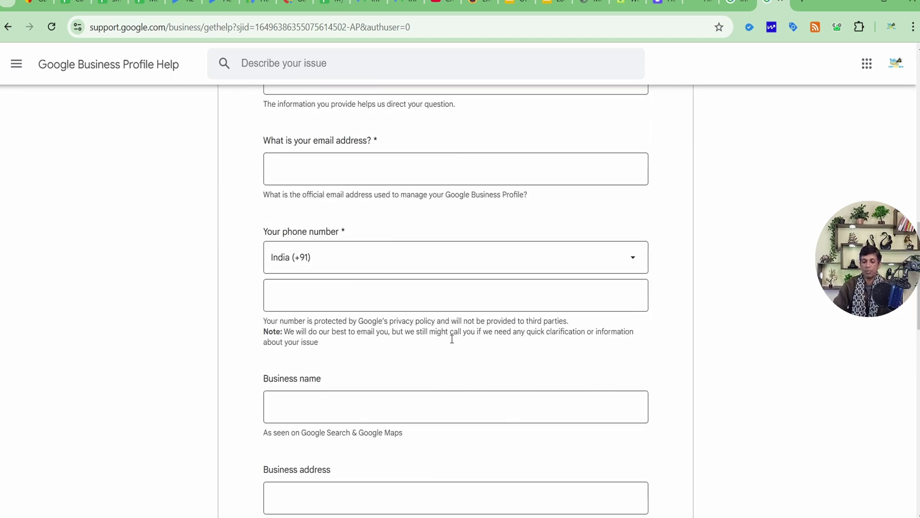
scroll(450, 339, down, 6)
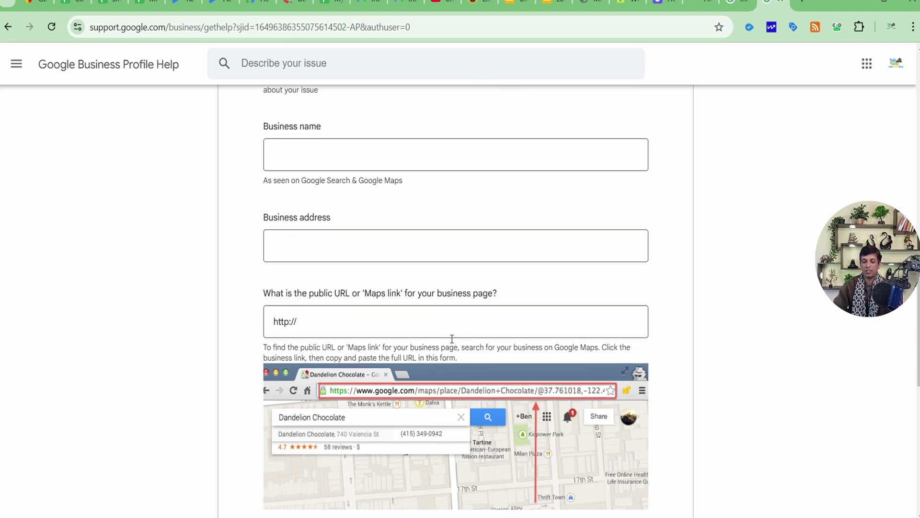
scroll(451, 341, down, 4)
scroll(451, 341, up, 7)
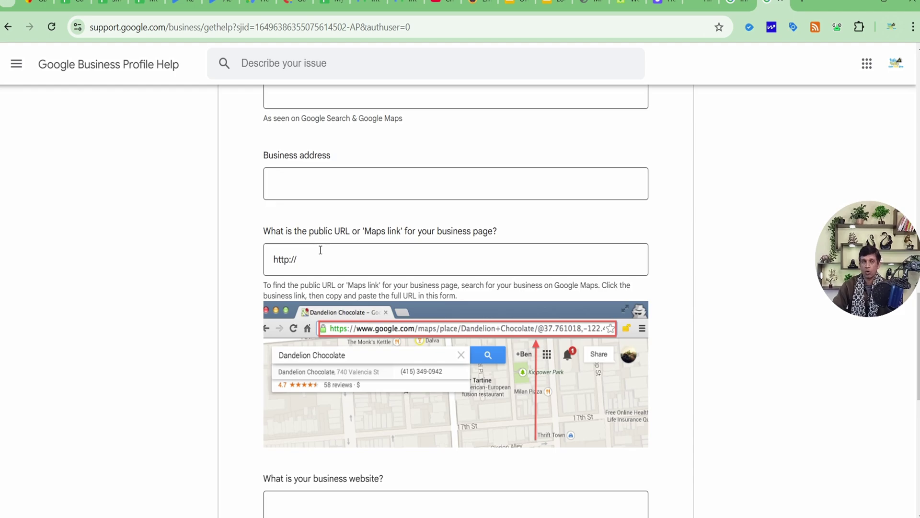
scroll(321, 252, down, 4)
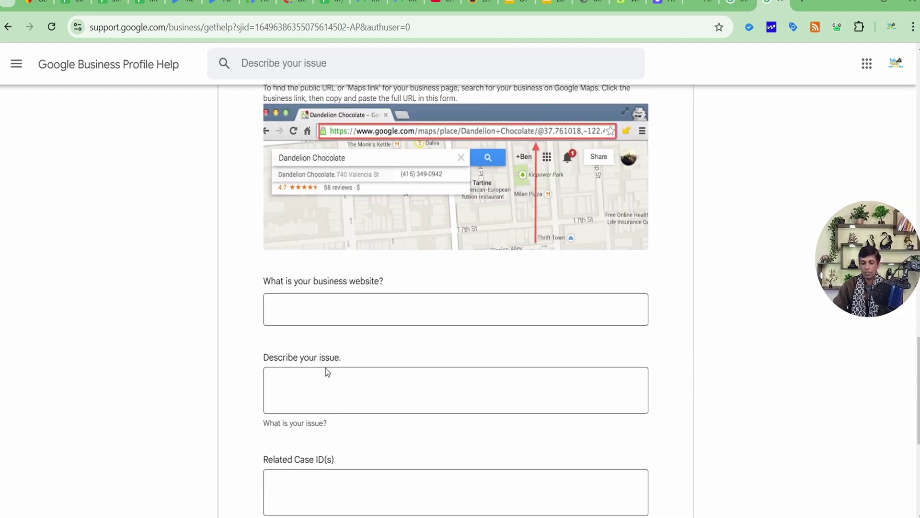
scroll(326, 370, down, 3)
scroll(327, 370, up, 10)
scroll(330, 365, up, 20)
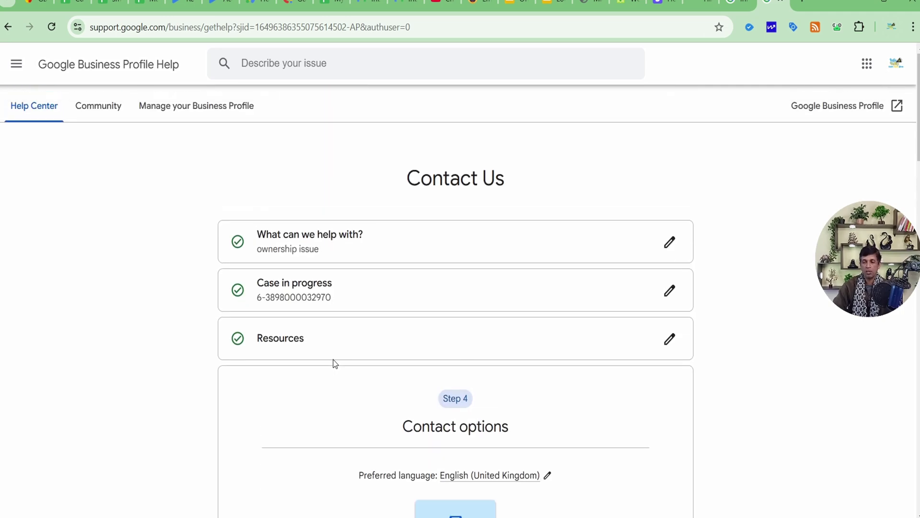